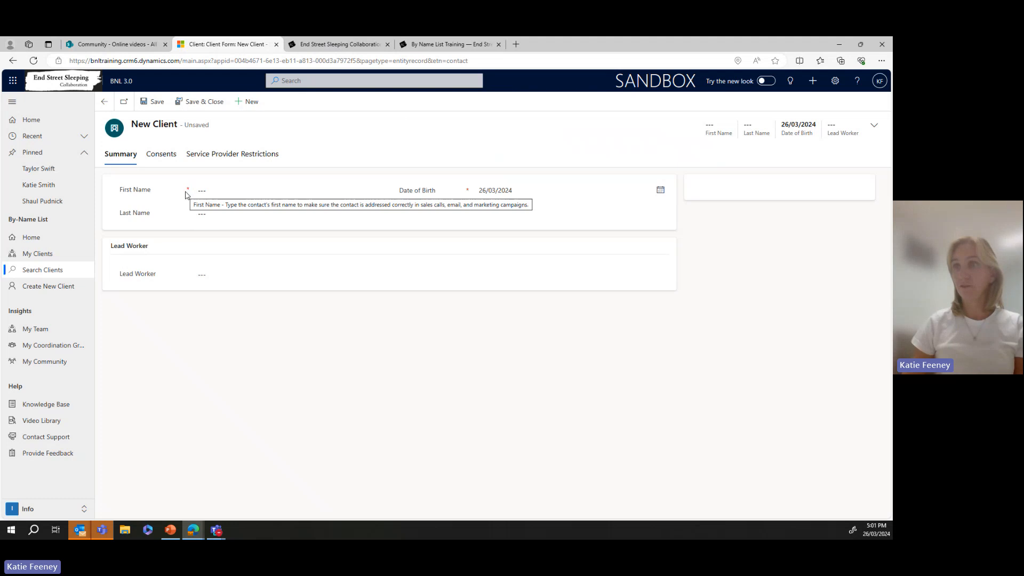
click(275, 188)
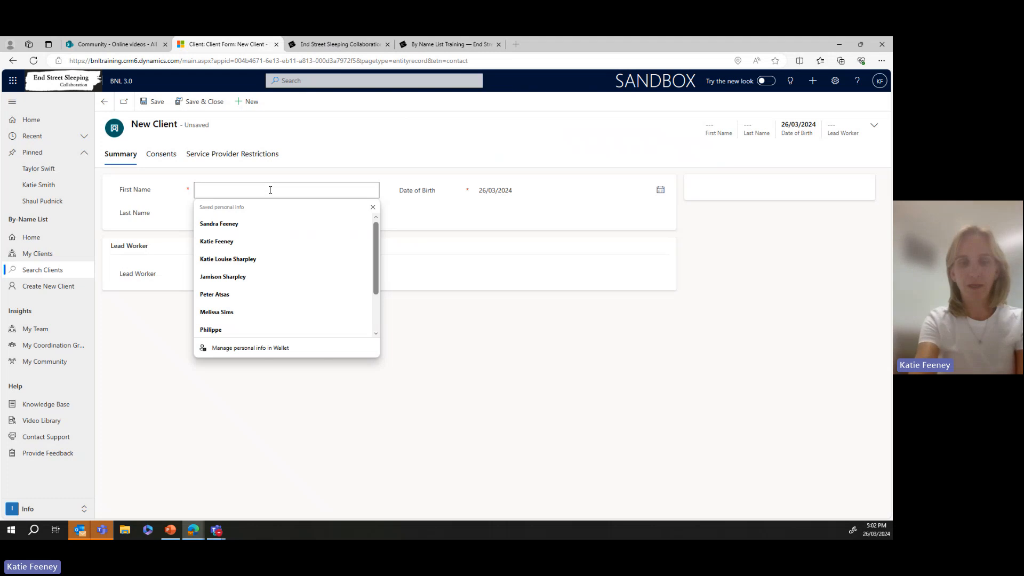
text(Katie)
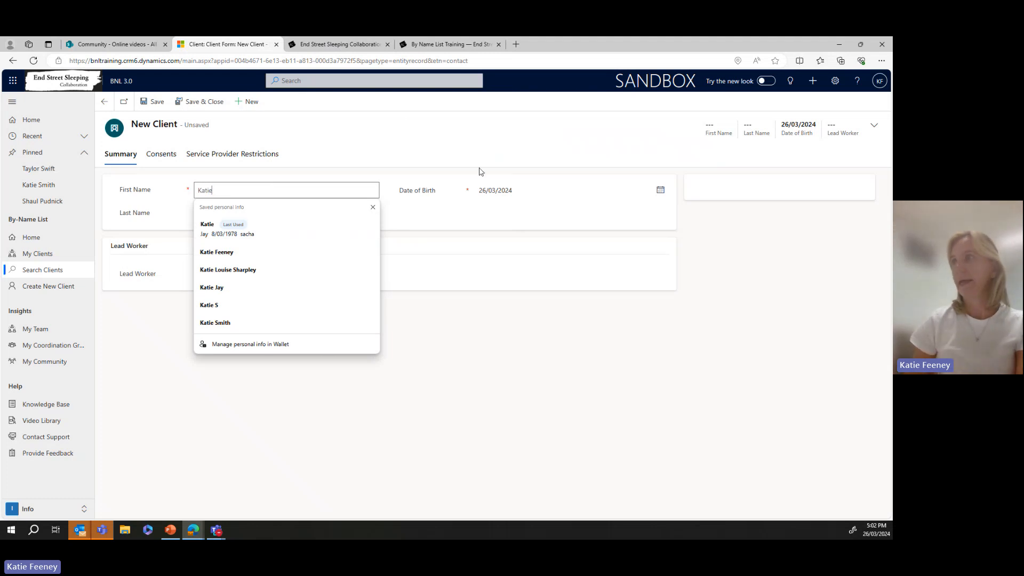
click(661, 189)
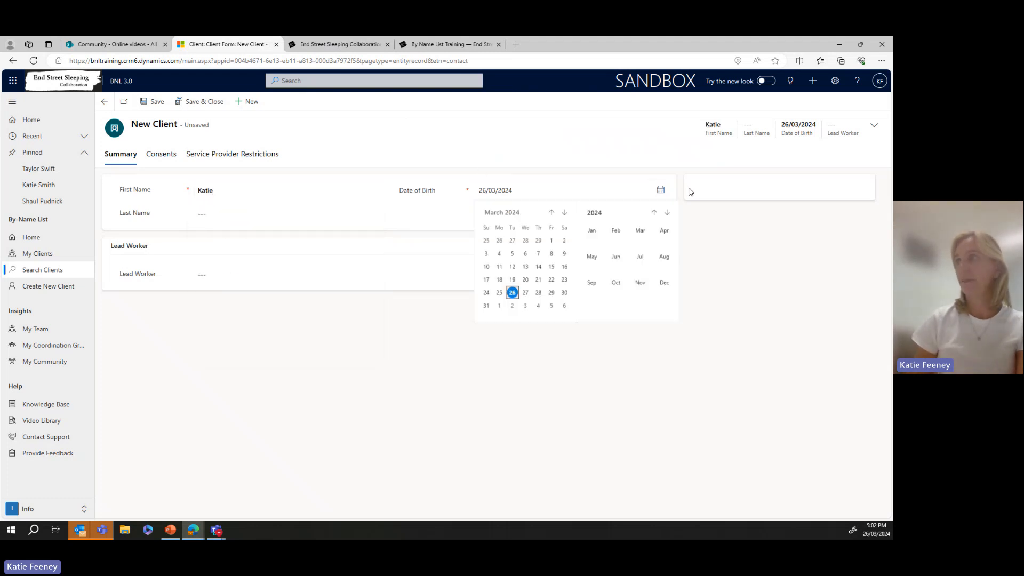
click(614, 212)
click(654, 213)
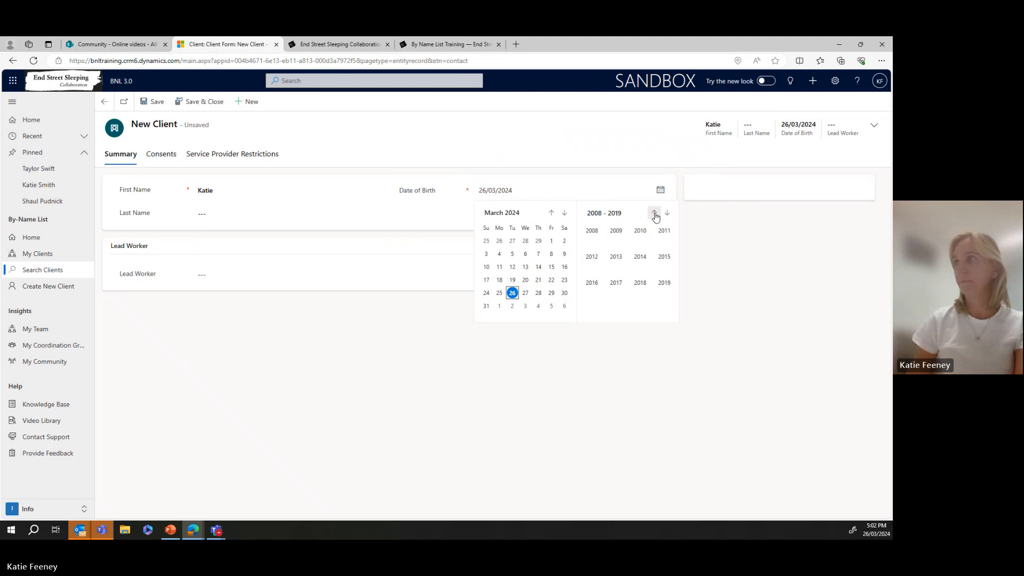
click(654, 214)
click(655, 214)
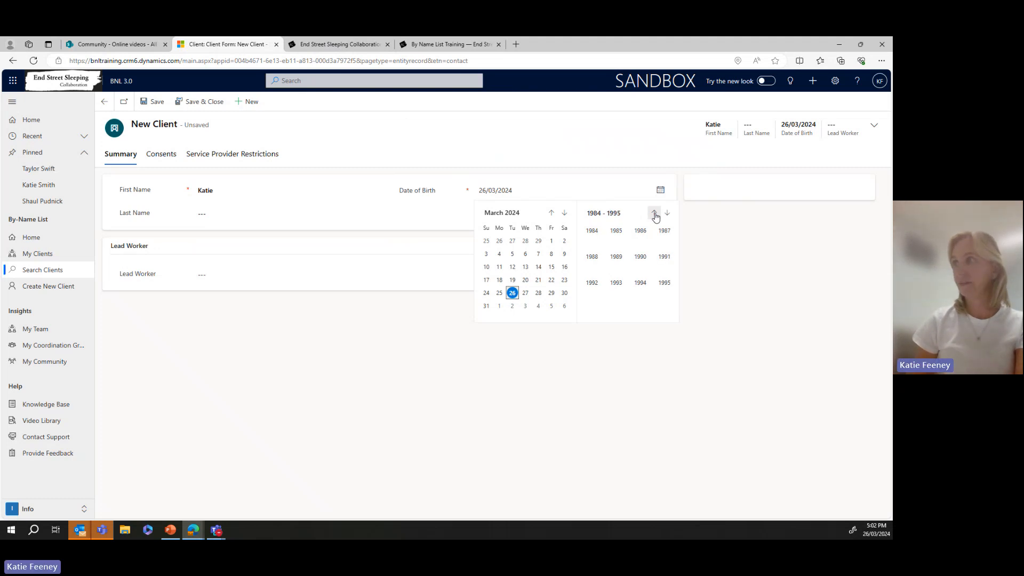
click(654, 214)
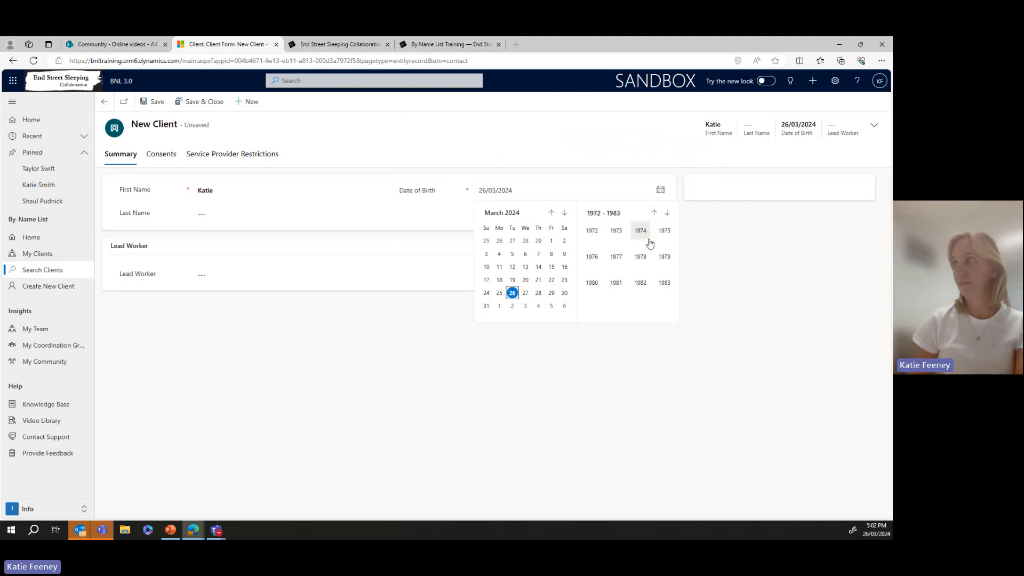
click(641, 286)
click(537, 256)
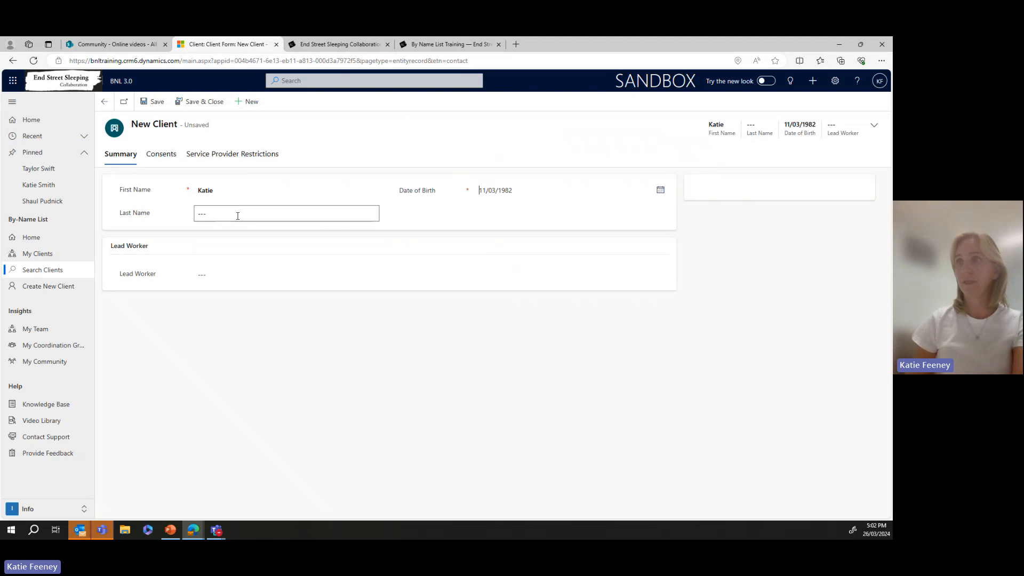
- Leave Last Name empty and assign the matching staff member as Lead Worker
click(205, 214)
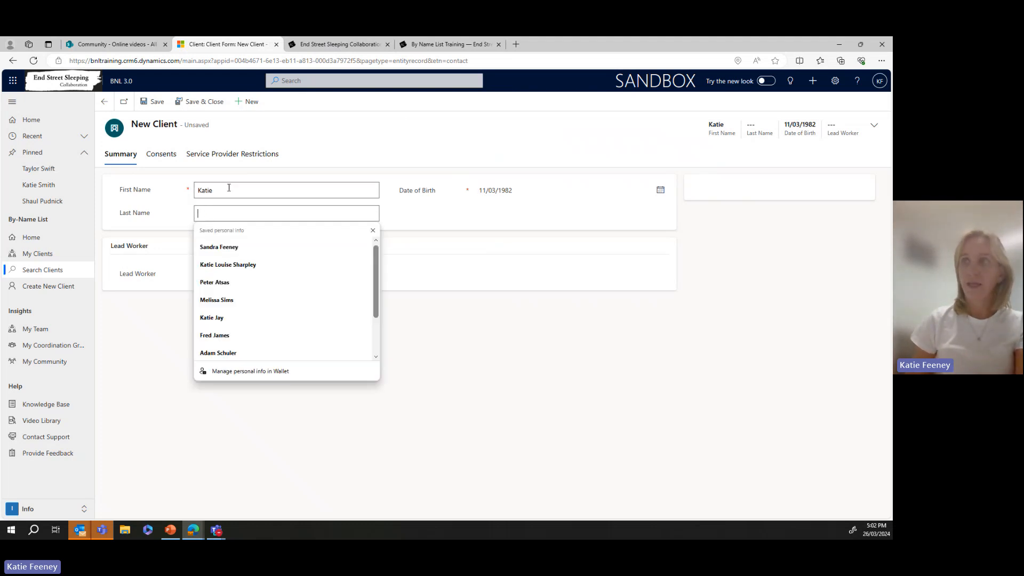
click(441, 221)
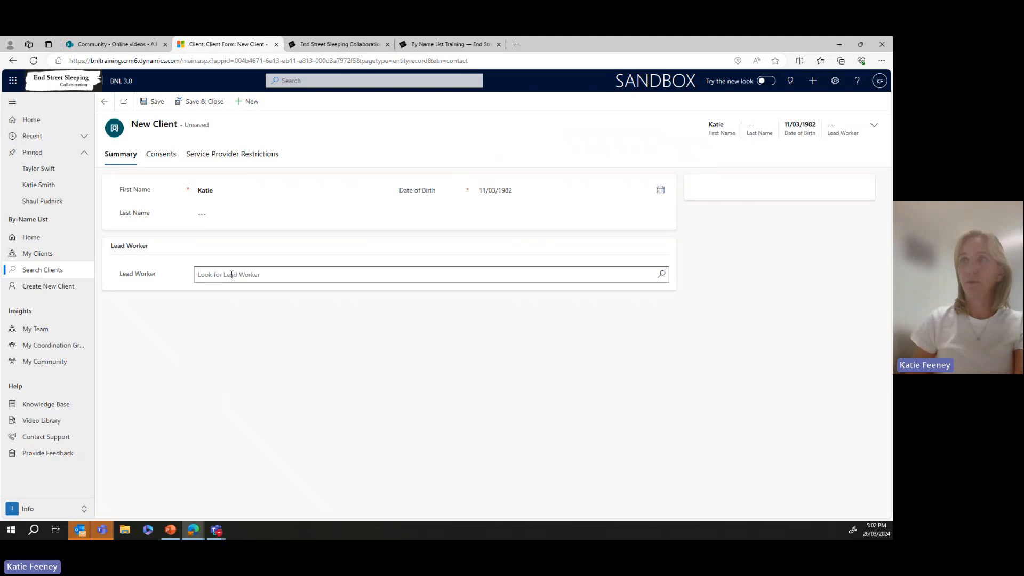
click(231, 275)
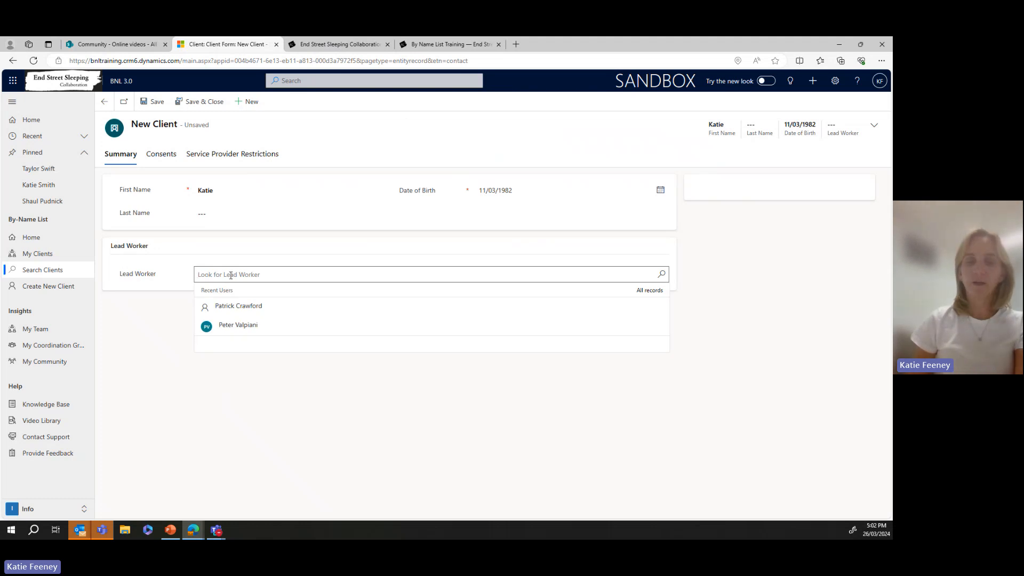
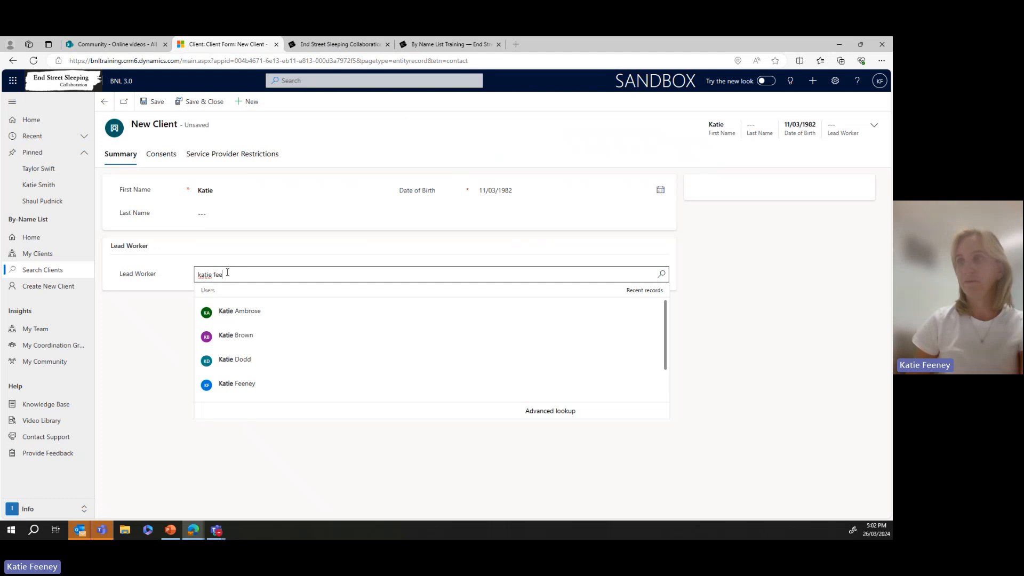
click(224, 314)
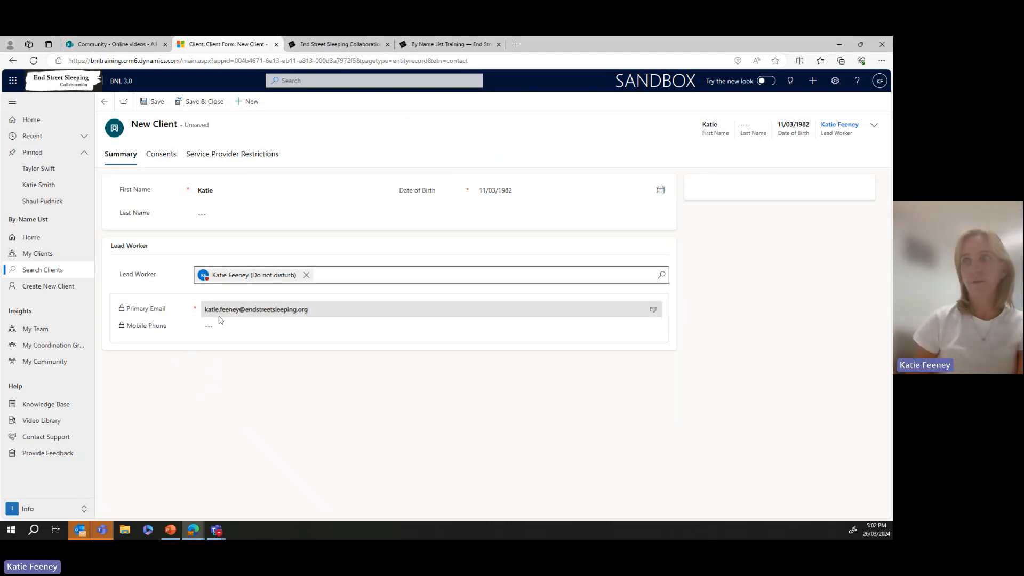
- Save the client and start a new Simplified consent, scrolling down to the District field
click(144, 103)
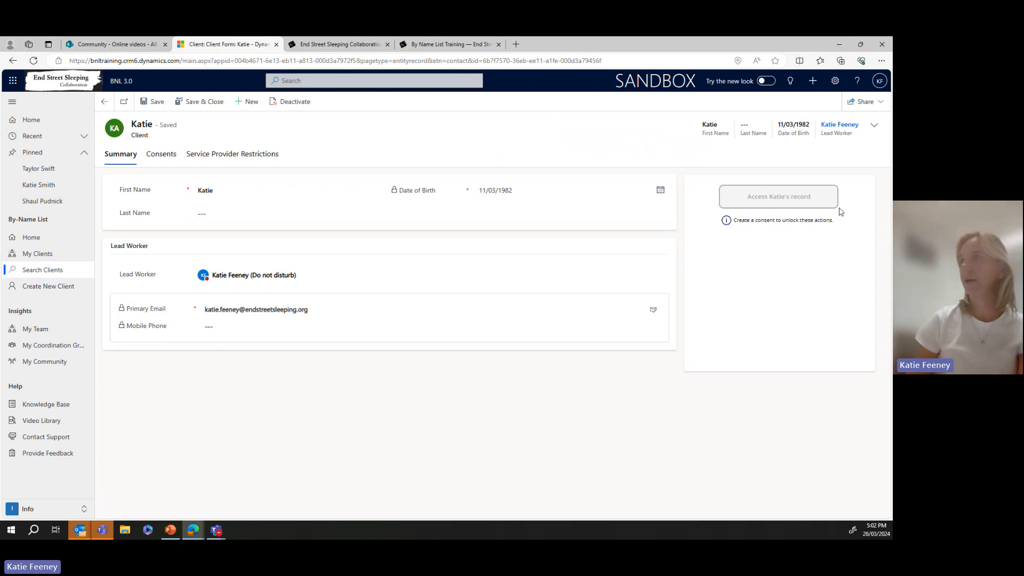
click(167, 156)
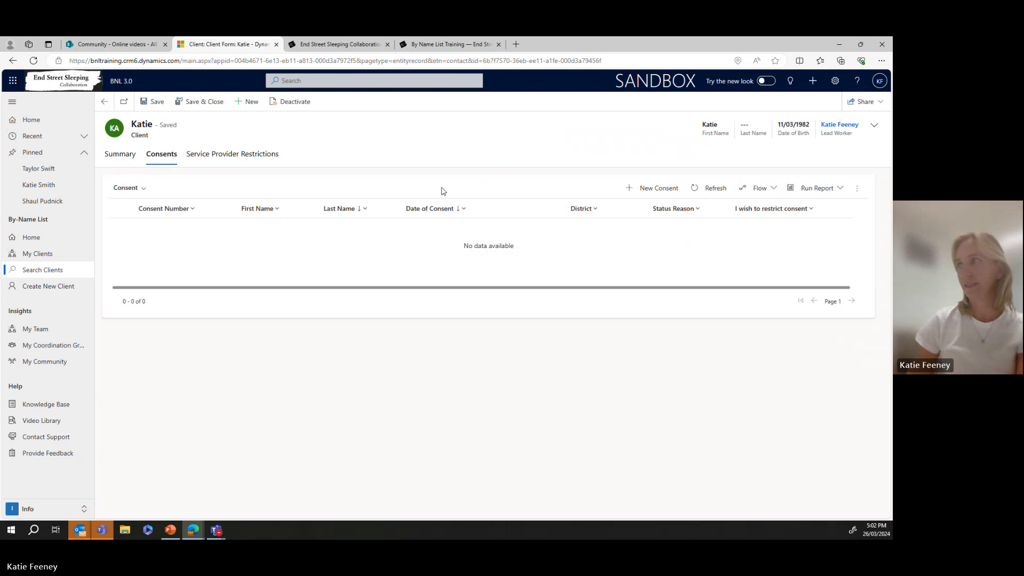
click(668, 197)
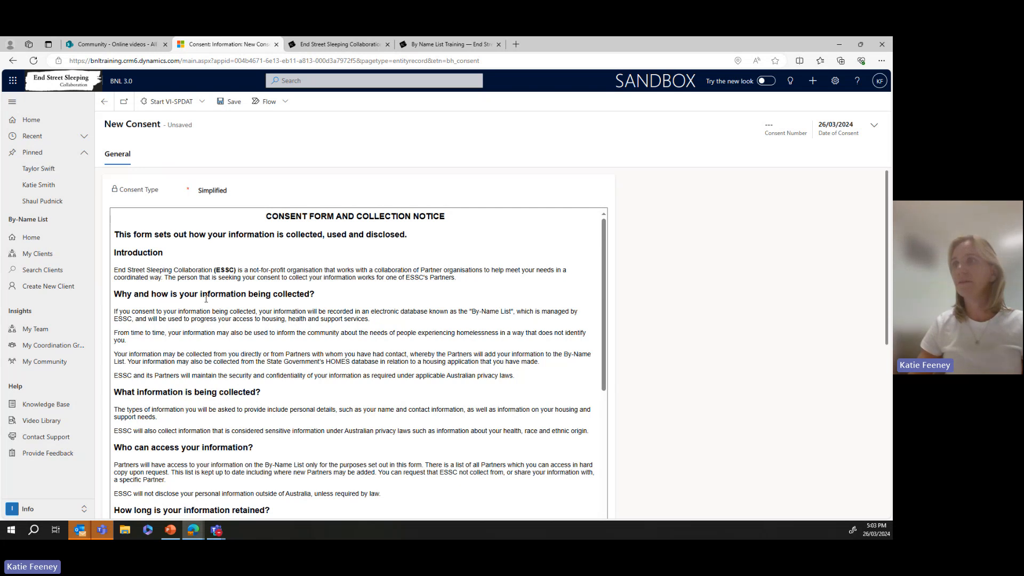
scroll(206, 298, down, 3)
scroll(206, 298, down, 4)
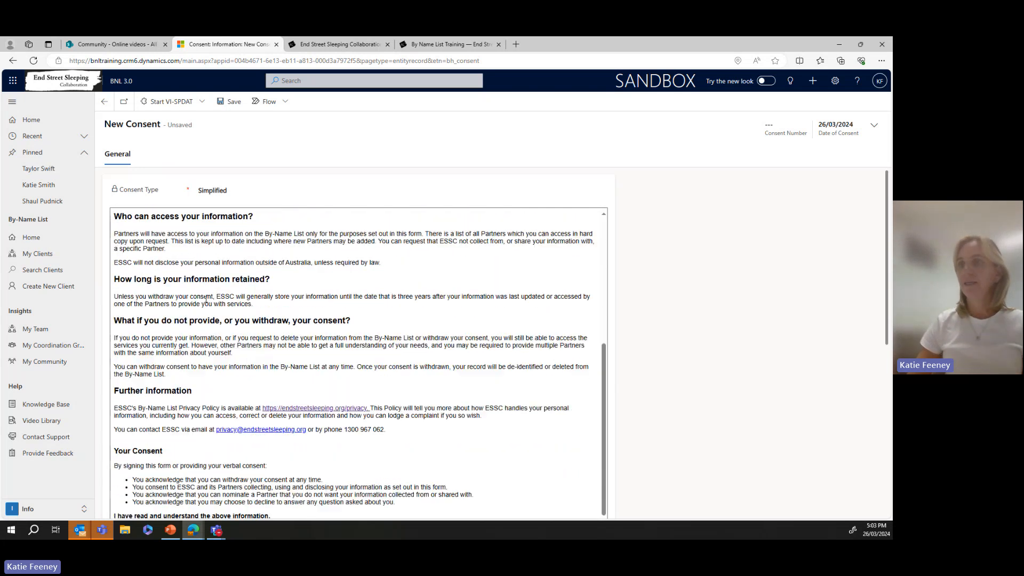
scroll(669, 323, down, 3)
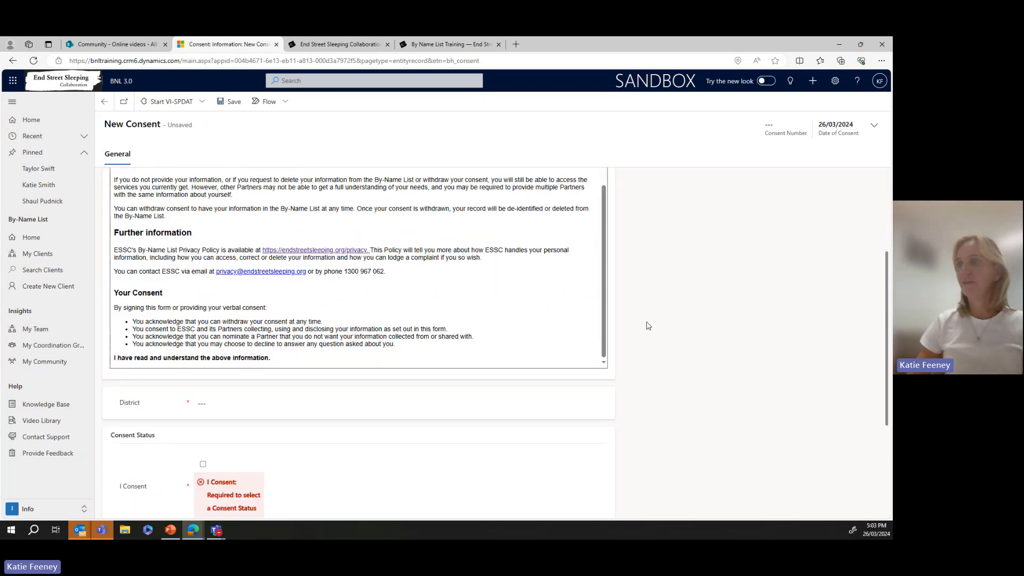
- Set District to Sydney, tick both consent boxes, and save the consent with confirmation
click(373, 407)
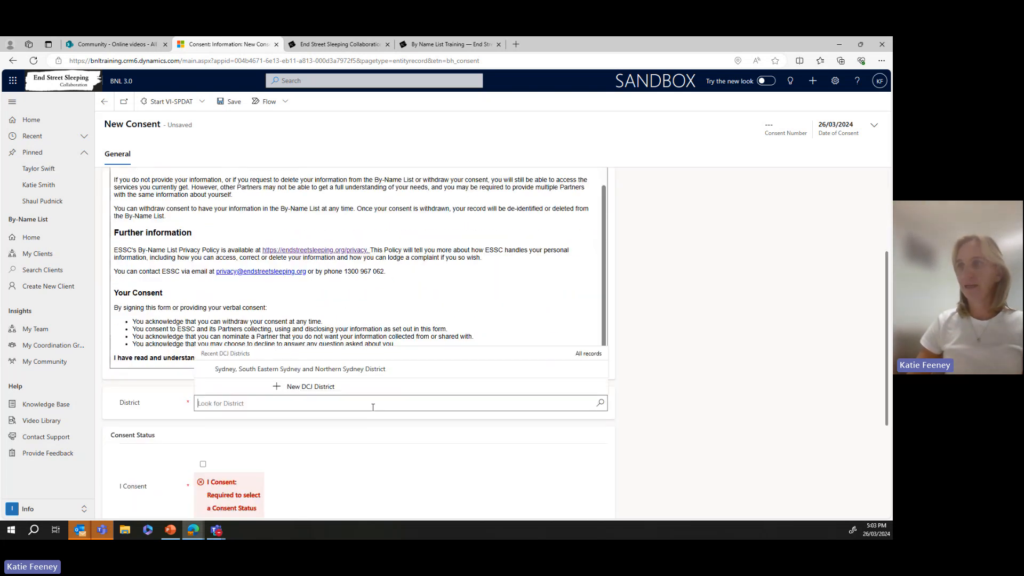
click(367, 376)
scroll(299, 395, down, 1)
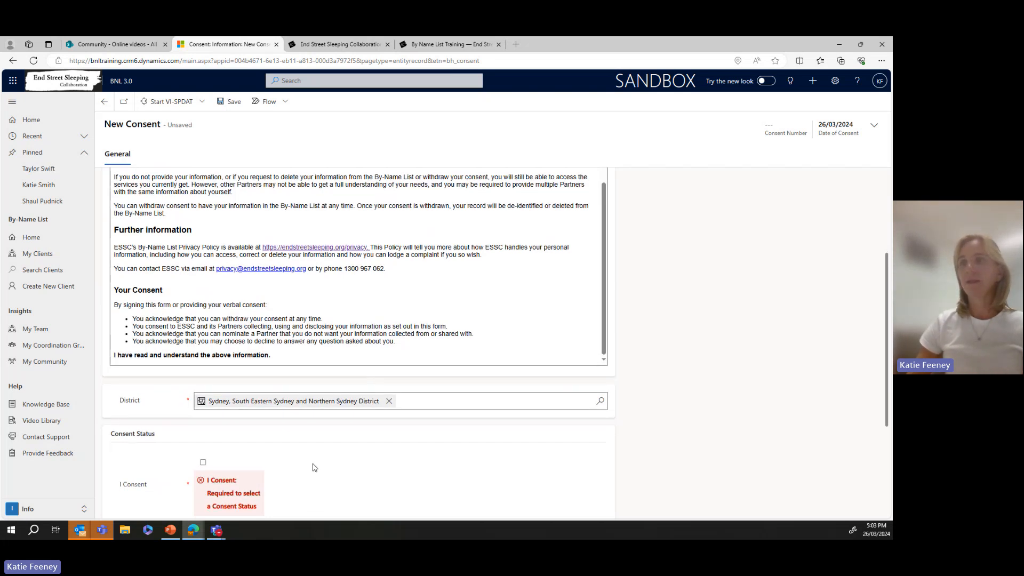
click(204, 414)
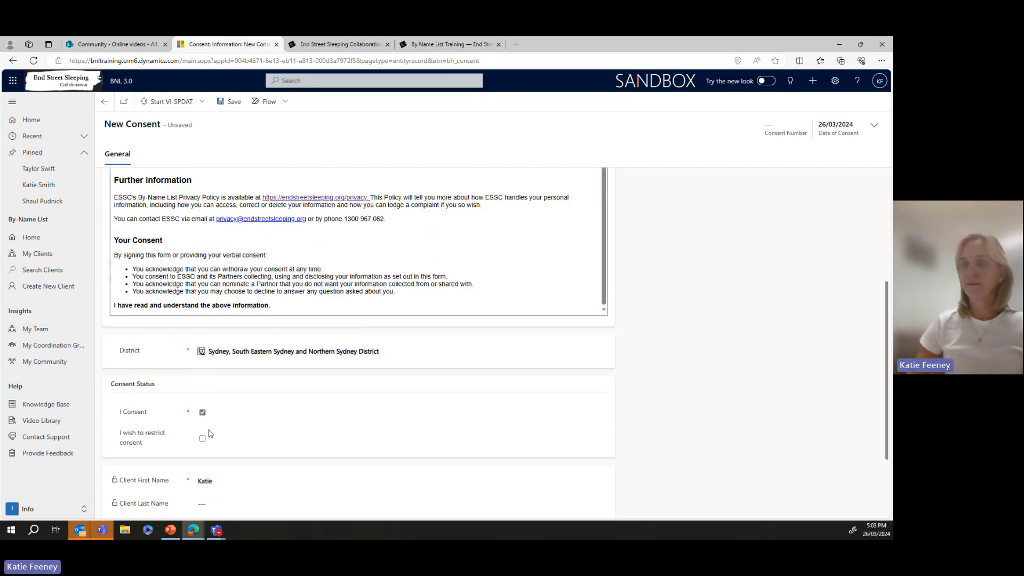
scroll(196, 406, down, 1)
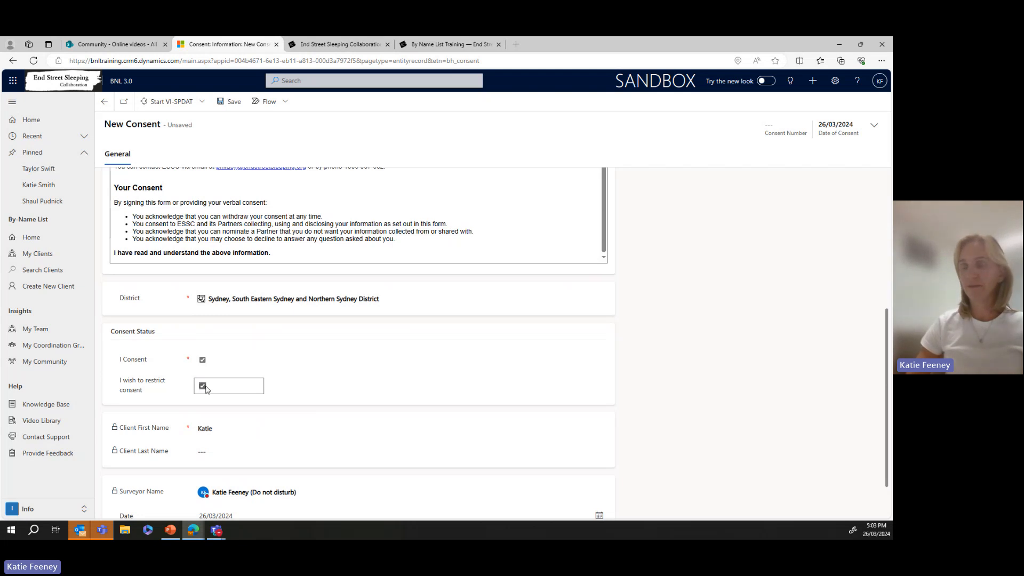
scroll(206, 389, down, 1)
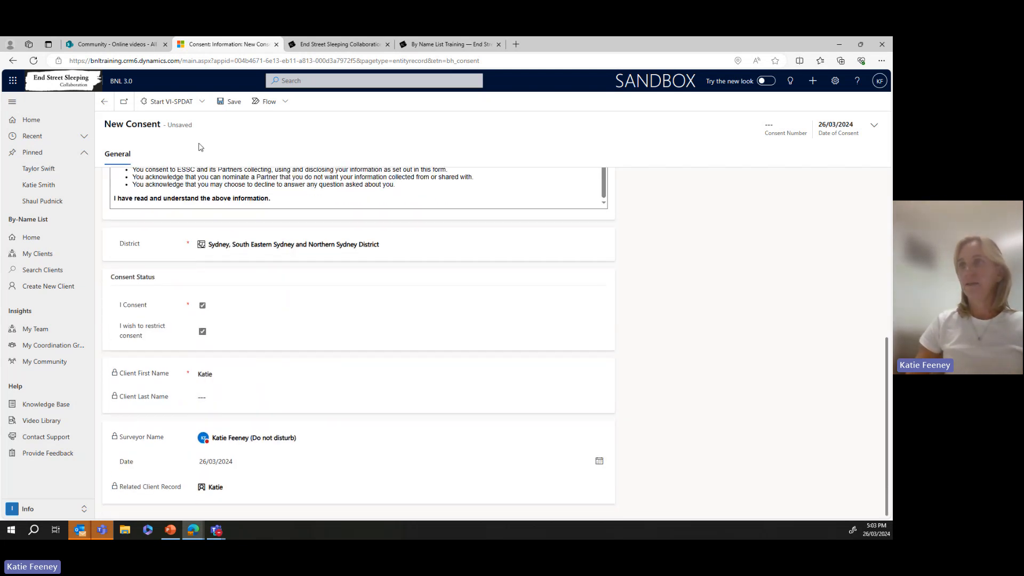
click(235, 105)
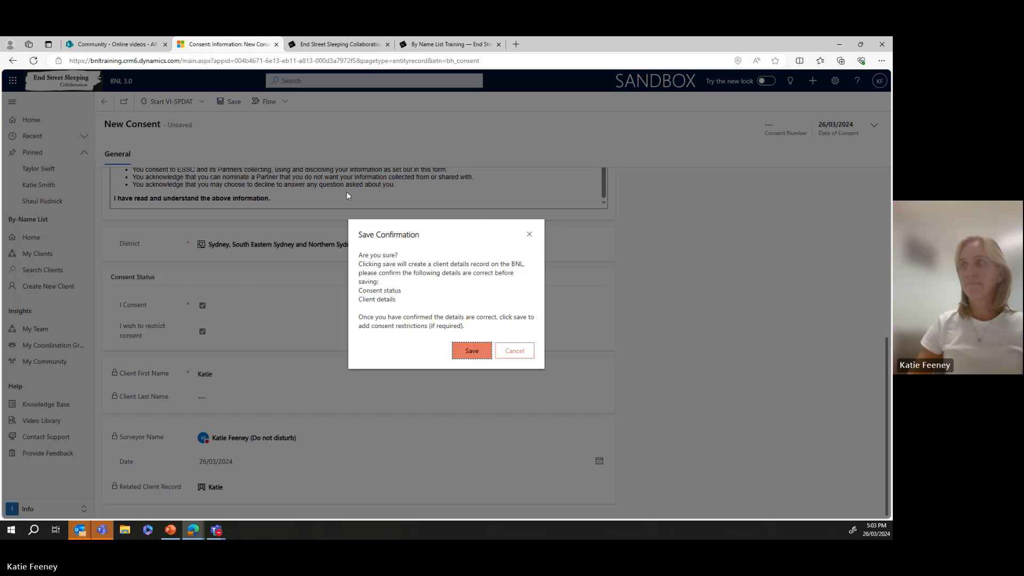
click(461, 355)
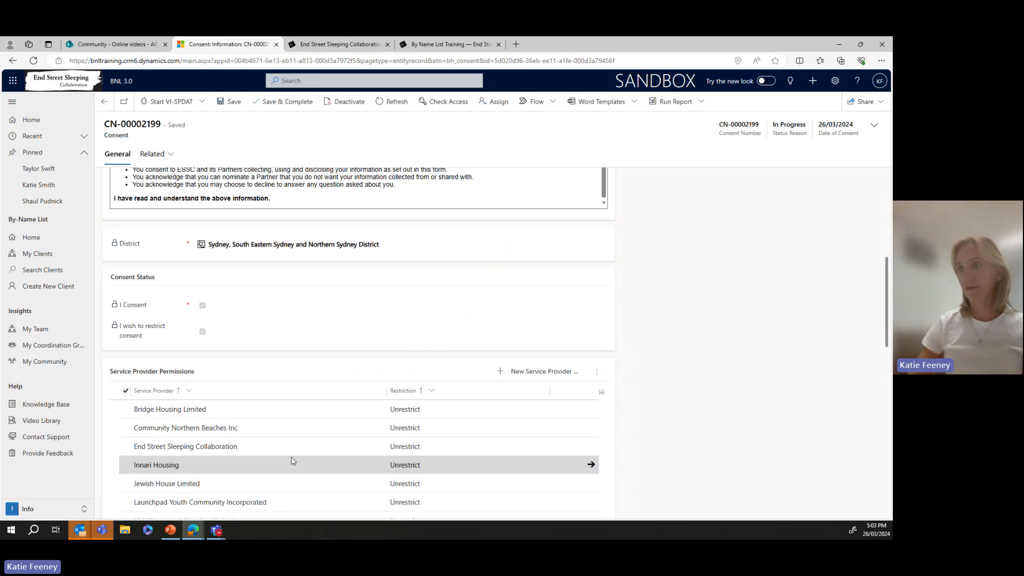
- Set End Street Sleeping Collaboration's restriction to Restrict, then Save & Complete the consent
click(419, 453)
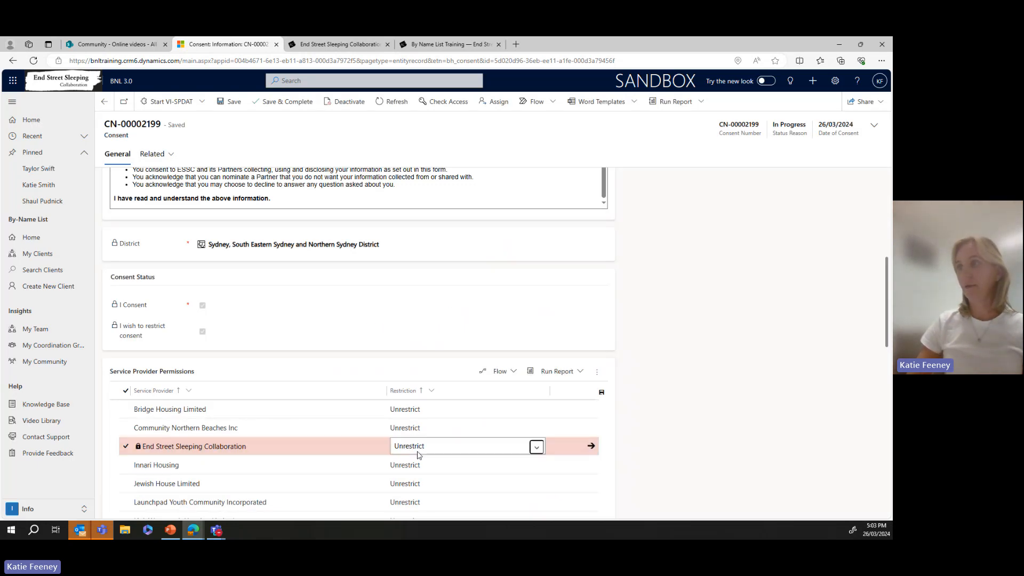
click(537, 448)
click(508, 474)
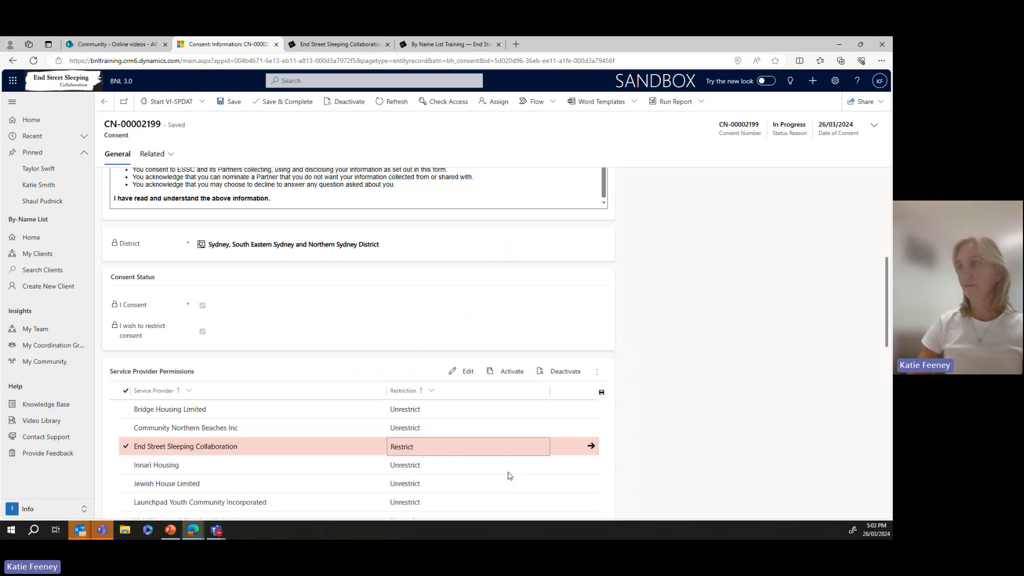
click(239, 108)
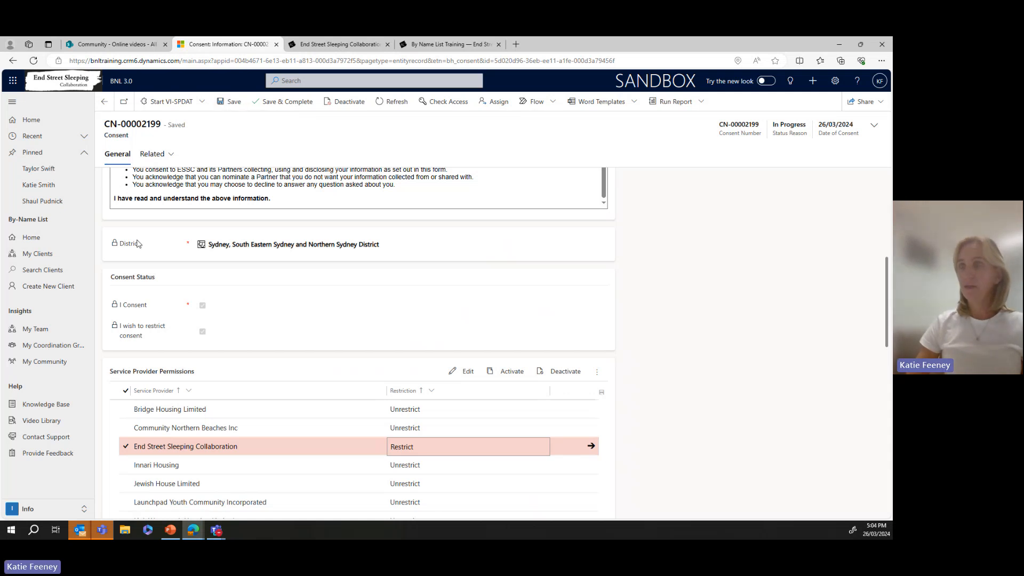
click(287, 103)
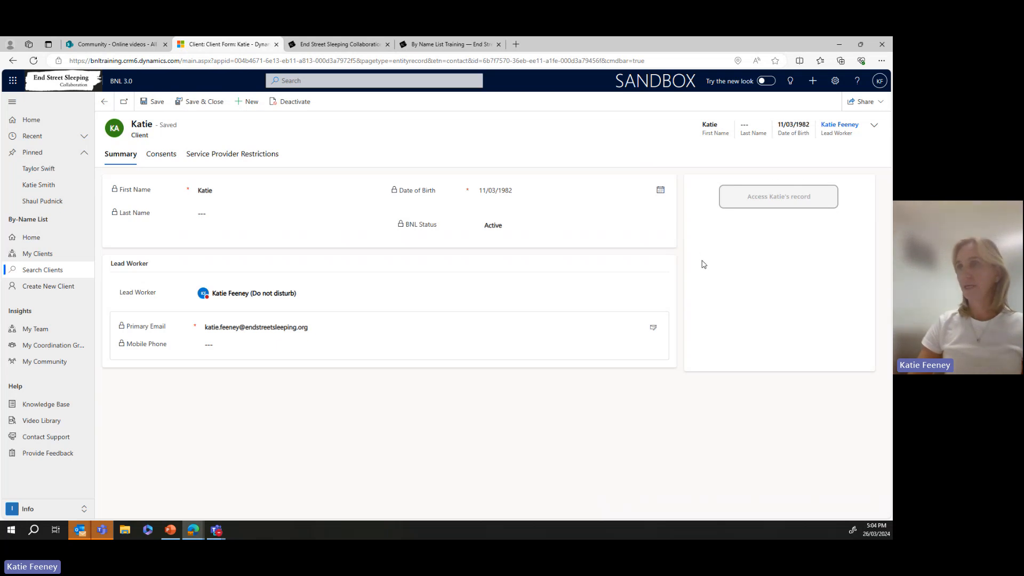
click(164, 158)
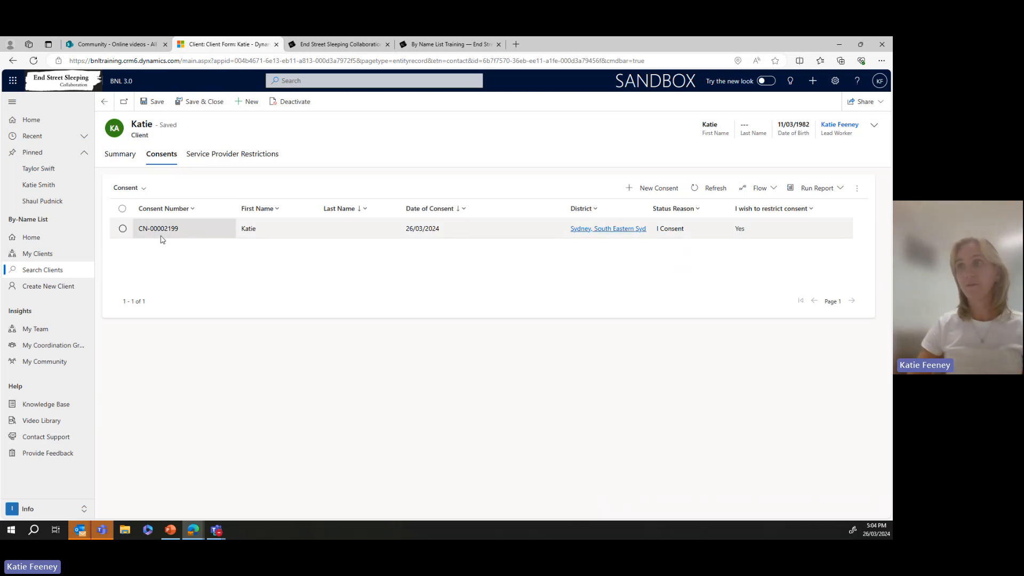
click(215, 161)
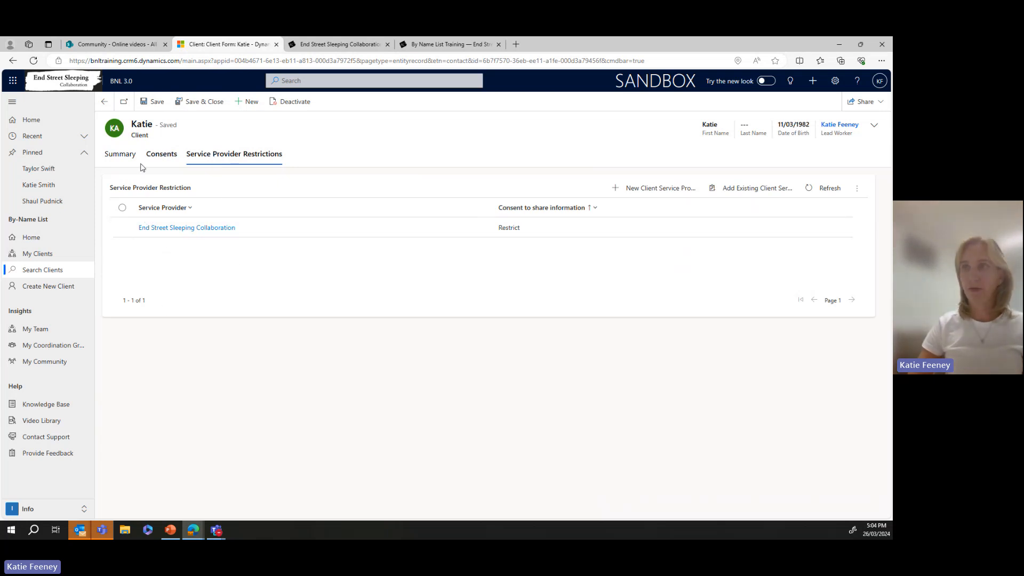
click(124, 160)
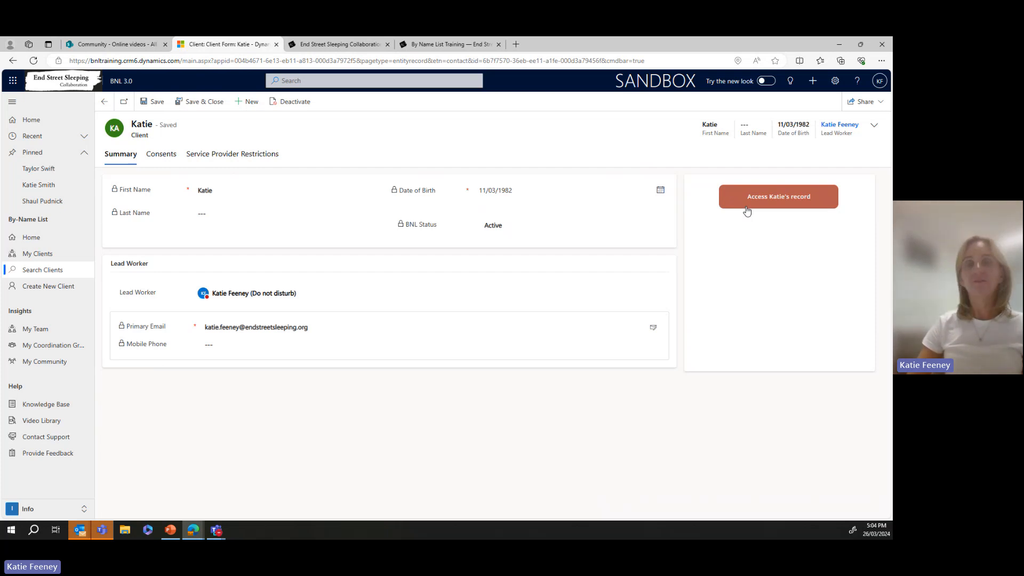
- Return to the client's record and open the saved consent from the Consents list
click(746, 209)
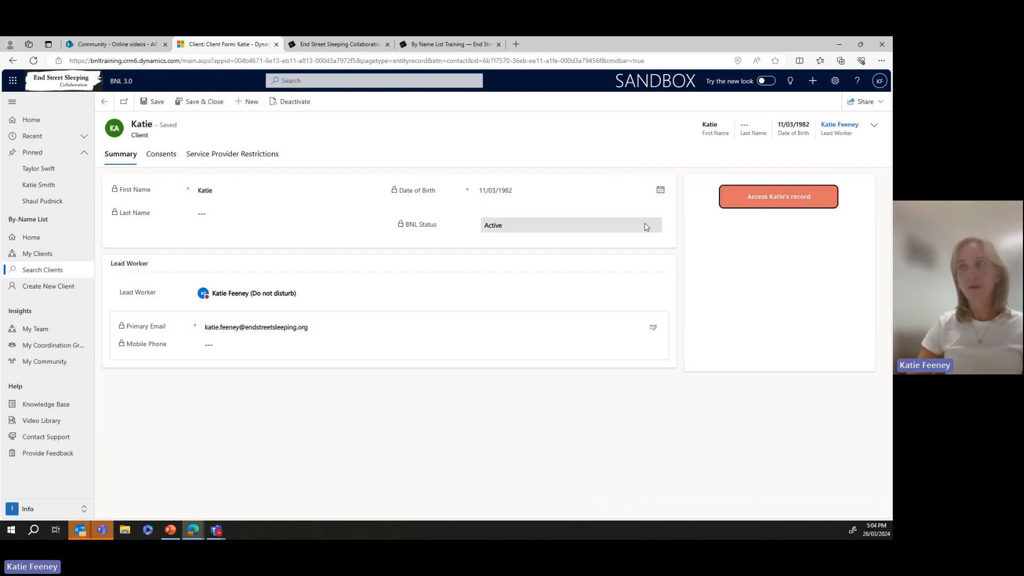
click(160, 159)
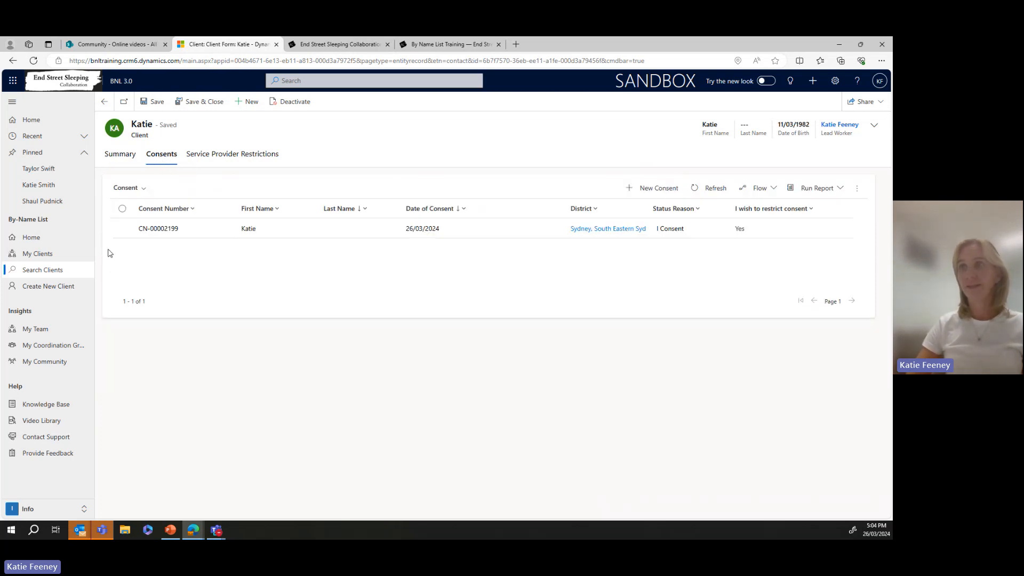
click(123, 230)
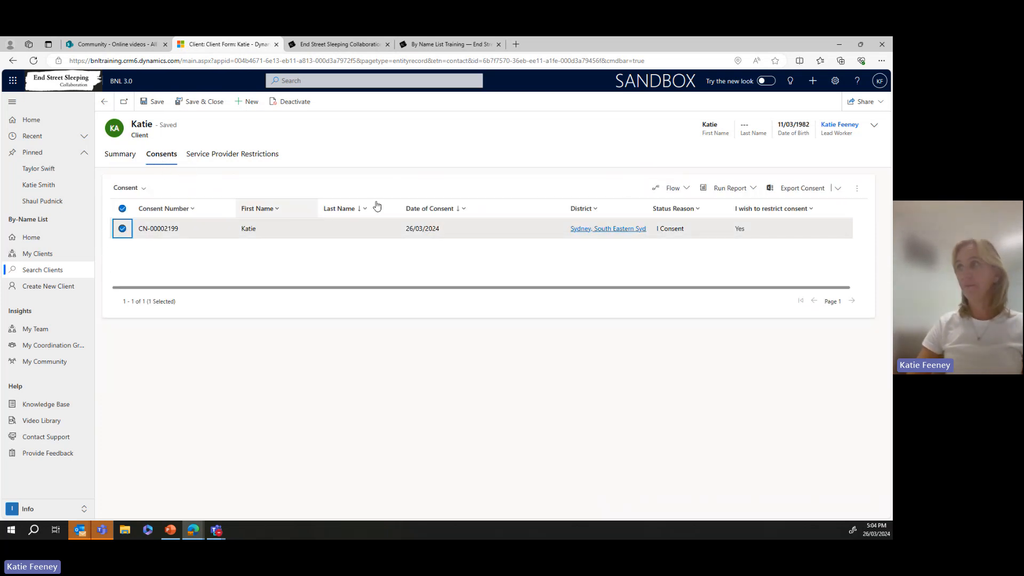
click(276, 238)
double_click(276, 238)
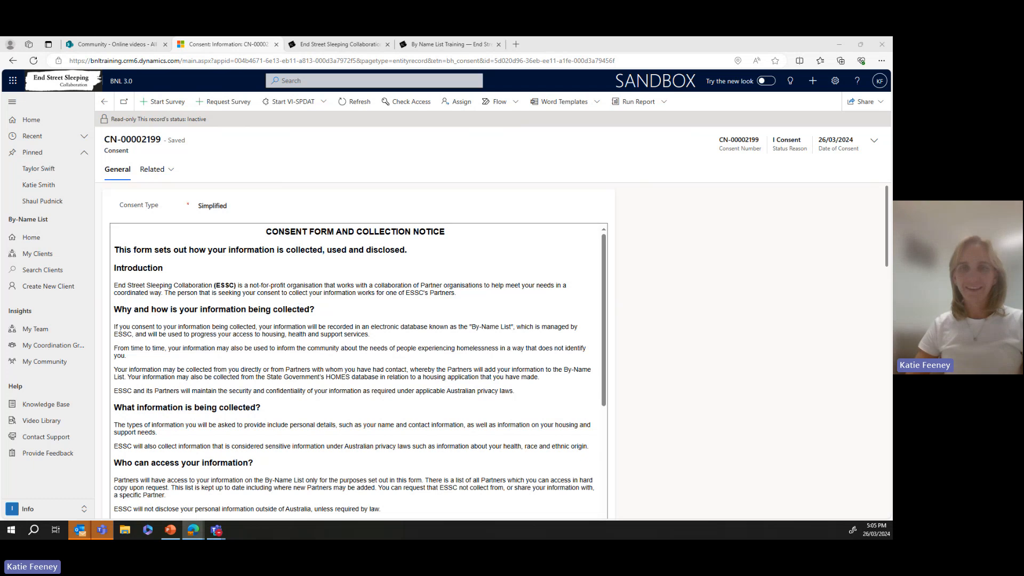
key(alt+Tab)
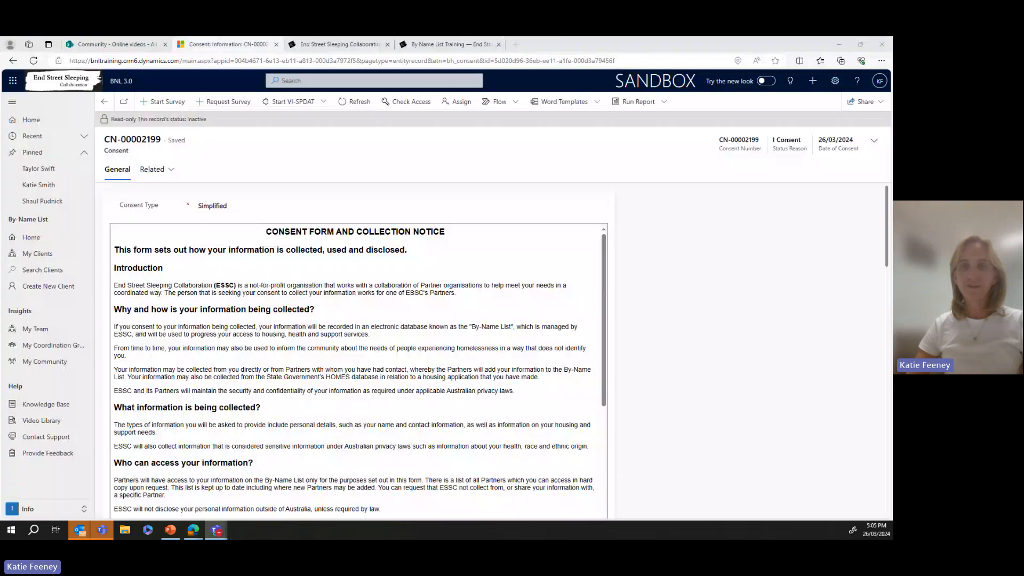